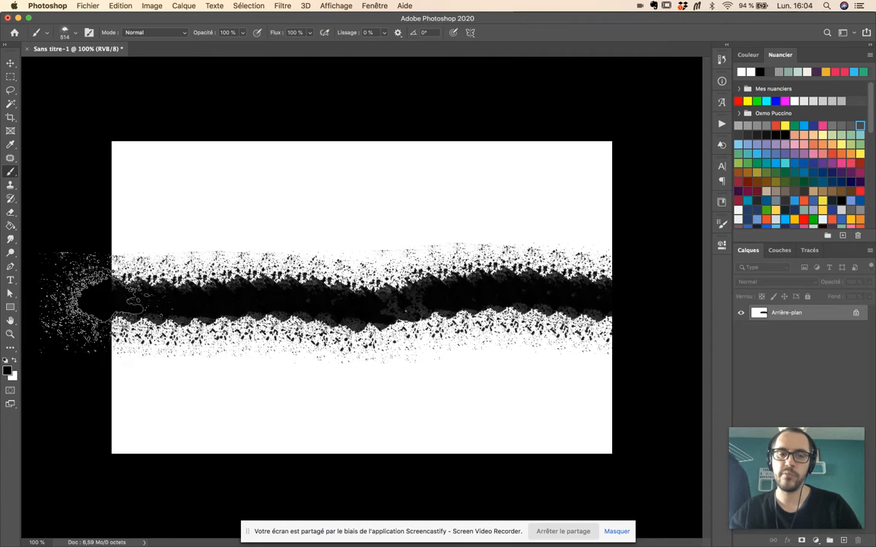
# Step: Stamp several black splatter marks above and below the painted band and add a freehand test stroke
pyautogui.click(395, 222)
pyautogui.click(497, 204)
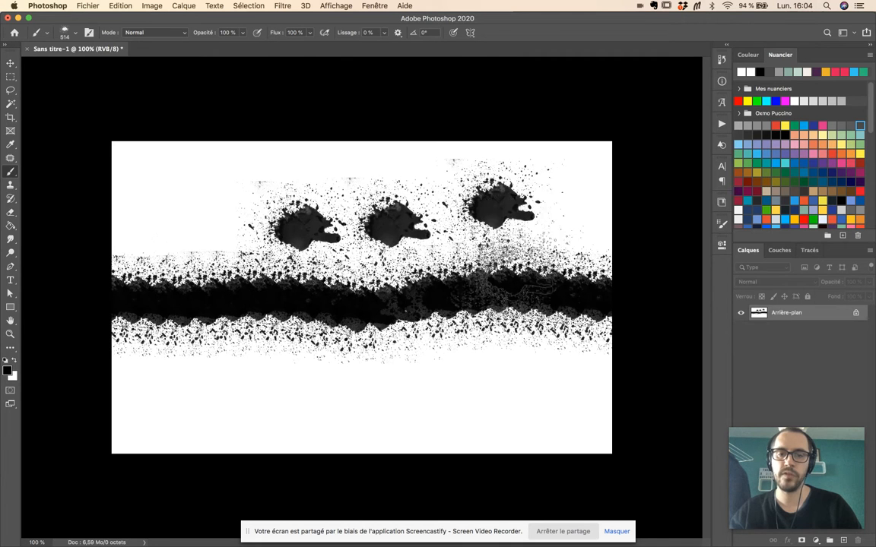
pyautogui.click(491, 375)
pyautogui.click(380, 386)
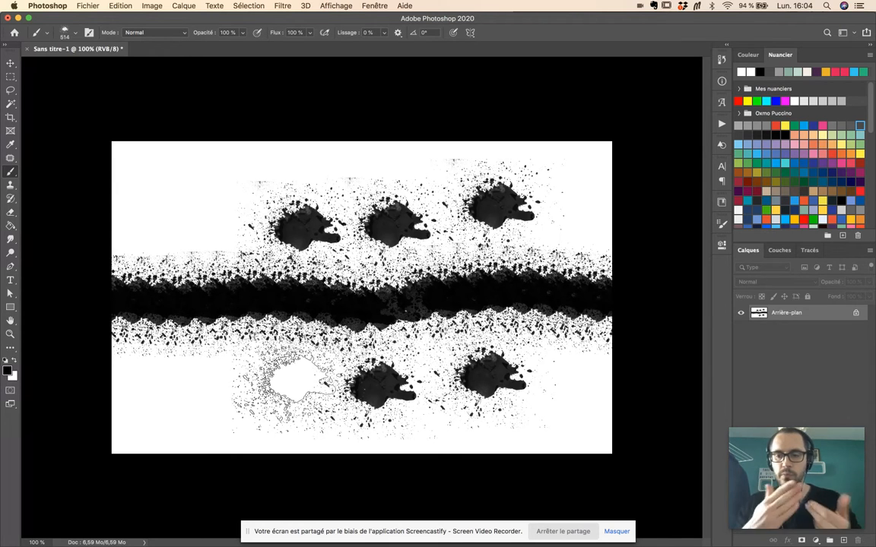
pyautogui.moveTo(274, 372)
pyautogui.mouseDown()
pyautogui.moveTo(294, 381)
pyautogui.moveTo(379, 327)
pyautogui.moveTo(429, 362)
pyautogui.mouseUp()
# Step: Undo all the splatter strokes, including the black band, until the canvas is blank
pyautogui.press('super+z')
pyautogui.press('super+z')
pyautogui.press('super+z')
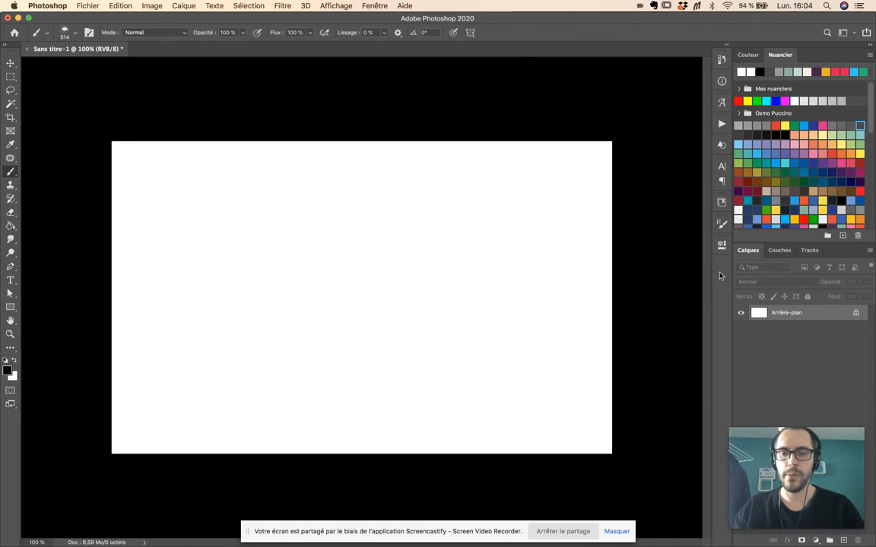
# Step: Add a new empty layer above the background and display the brush settings (Paramètres de pinceau)
pyautogui.click(843, 539)
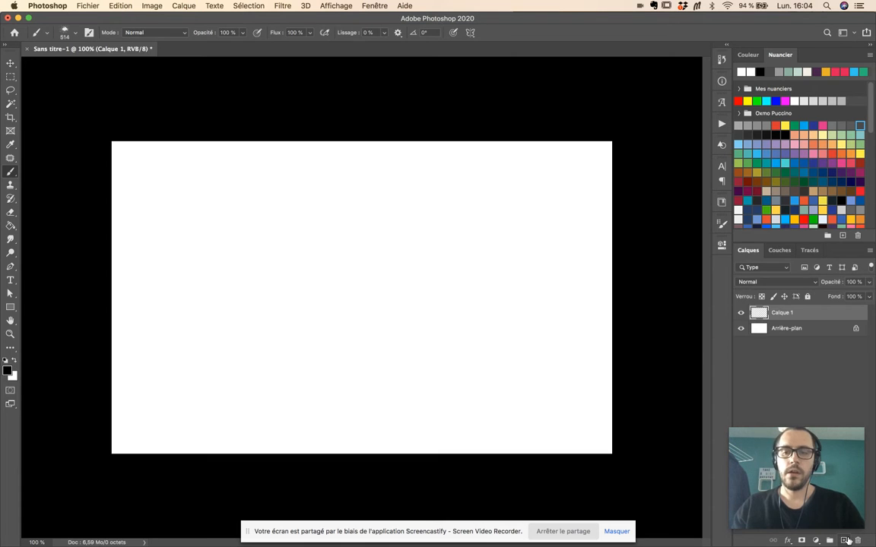
pyautogui.click(373, 5)
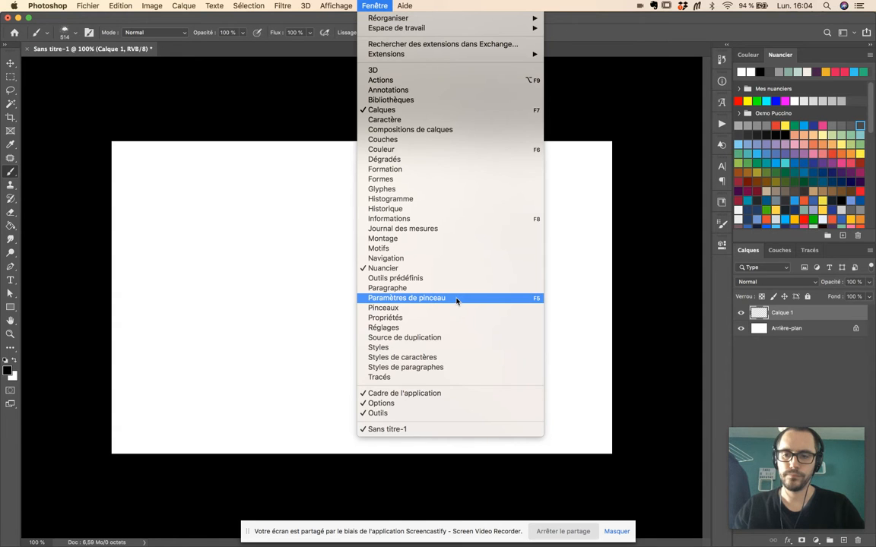
pyautogui.click(456, 299)
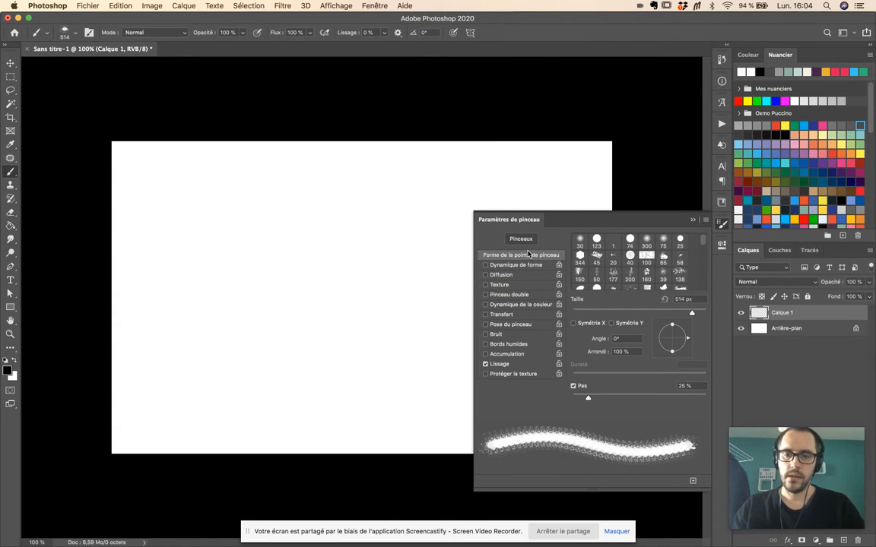
# Step: Browse the available brush tips and set the splatter brush's size to 309 px
pyautogui.scroll(-5, 624, 272)
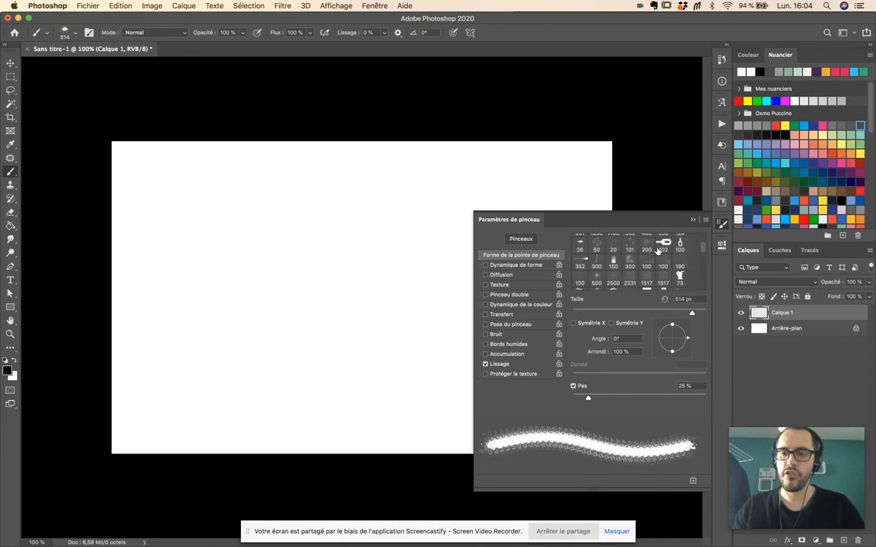
pyautogui.scroll(-4, 663, 256)
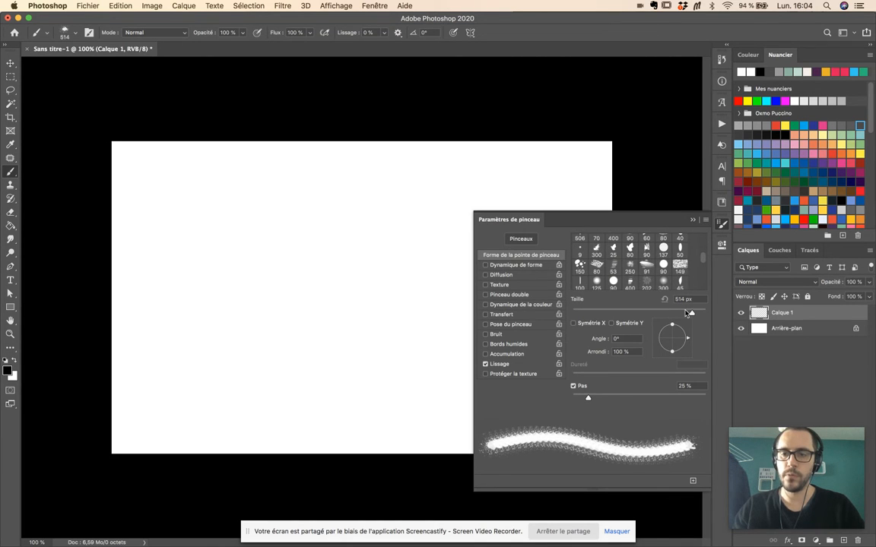
pyautogui.rightClick(434, 245)
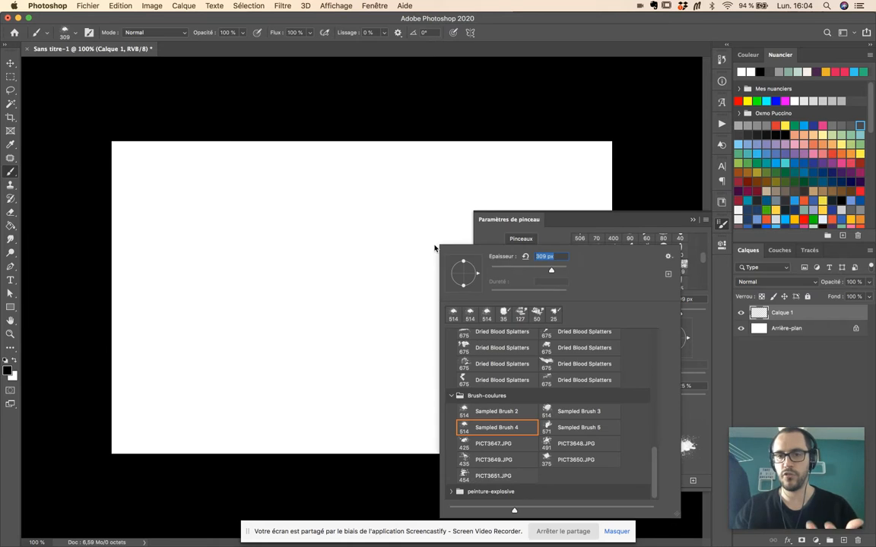
pyautogui.press('Return')
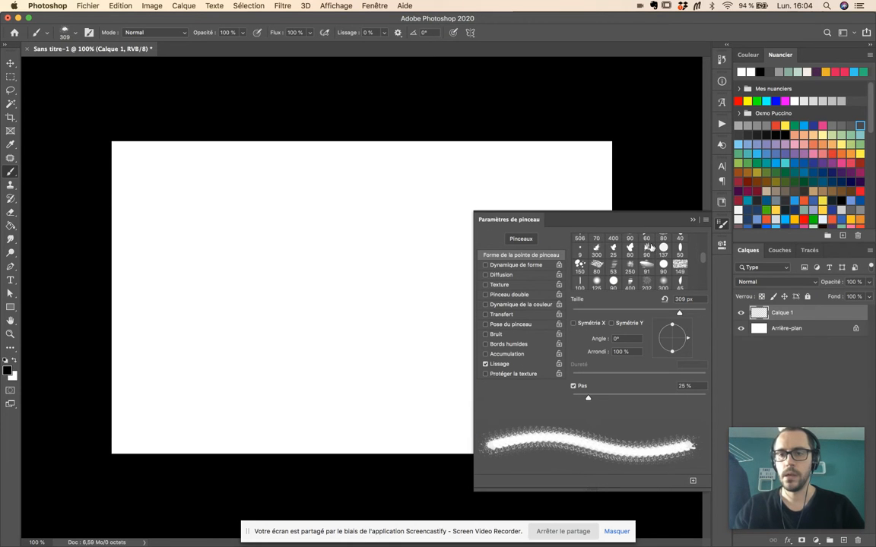
# Step: Rotate the brush tip to different angles, ending at 136°, and stamp four test splatters on the new layer
pyautogui.moveTo(675, 333); pyautogui.dragTo(681, 347)
pyautogui.moveTo(326, 251); pyautogui.dragTo(328, 257)
pyautogui.moveTo(672, 341)
pyautogui.mouseDown()
pyautogui.moveTo(660, 345)
pyautogui.moveTo(656, 336)
pyautogui.moveTo(664, 331)
pyautogui.mouseUp()
pyautogui.click(403, 303)
pyautogui.click(378, 199)
pyautogui.click(323, 300)
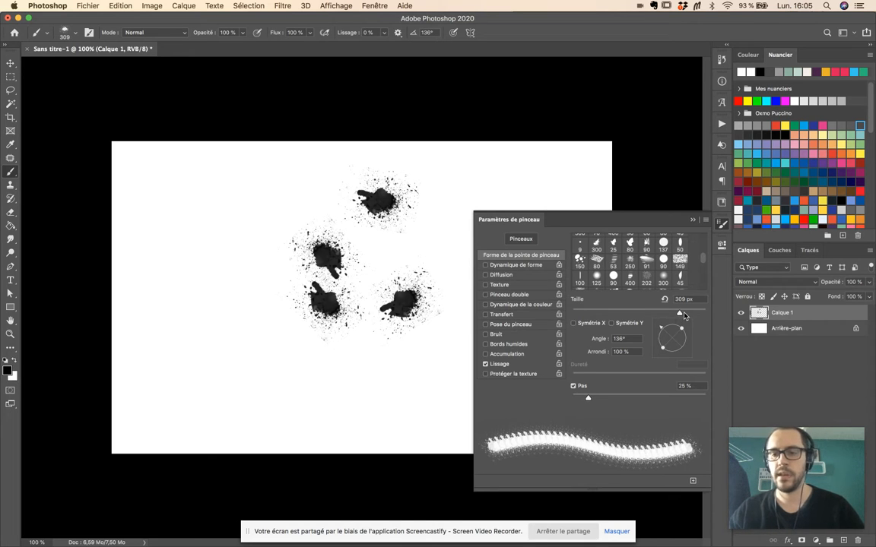
# Step: Undo the four test splatters on the layer
pyautogui.press('super+z')
pyautogui.press('super+z')
pyautogui.press('super+z')
pyautogui.press('super+z')
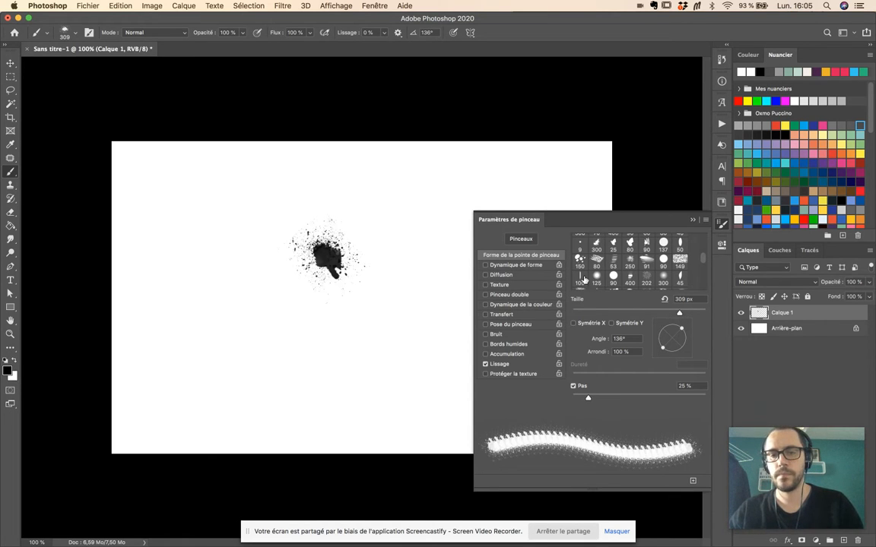
# Step: Enable shape dynamics (Dynamique de forme) with a 50 % angle variation and paint a winding test stroke
pyautogui.click(507, 266)
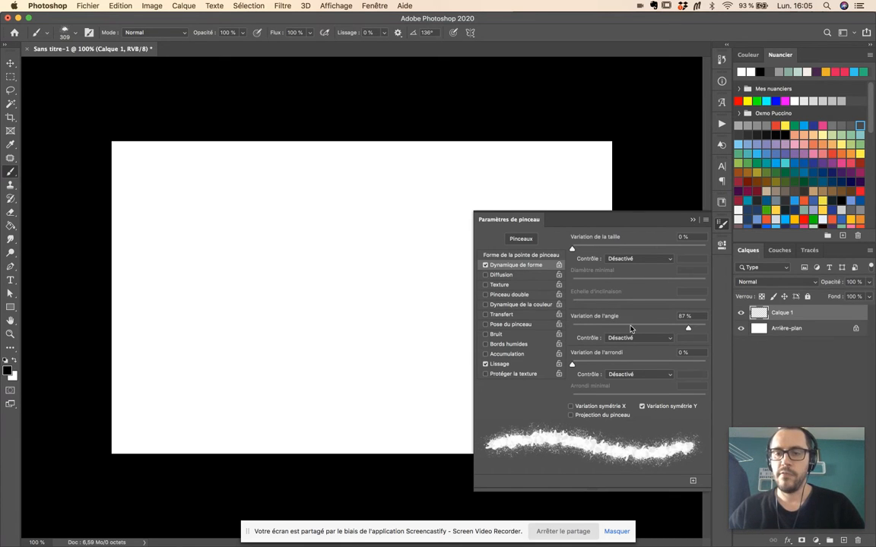
pyautogui.moveTo(691, 328)
pyautogui.mouseDown()
pyautogui.moveTo(580, 328)
pyautogui.moveTo(638, 333)
pyautogui.mouseUp()
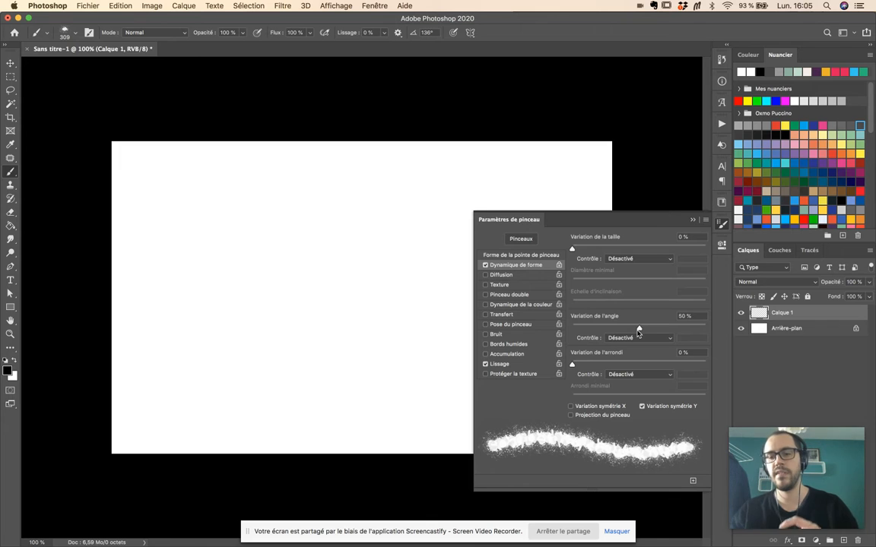
pyautogui.moveTo(152, 195)
pyautogui.mouseDown()
pyautogui.moveTo(194, 272)
pyautogui.moveTo(213, 279)
pyautogui.moveTo(255, 279)
pyautogui.moveTo(338, 245)
pyautogui.moveTo(357, 263)
pyautogui.moveTo(365, 326)
pyautogui.moveTo(397, 346)
pyautogui.moveTo(415, 347)
pyautogui.moveTo(437, 318)
pyautogui.moveTo(439, 293)
pyautogui.moveTo(399, 209)
pyautogui.moveTo(315, 235)
pyautogui.moveTo(255, 364)
pyautogui.moveTo(173, 362)
pyautogui.mouseUp()
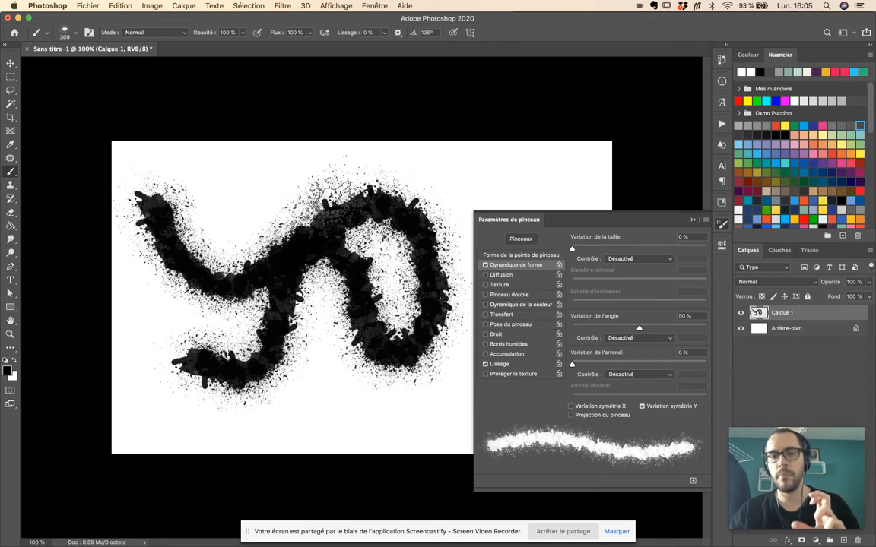
# Step: Set the brush's angle variation to 100 % and paint another test stroke across the uncovered canvas
pyautogui.moveTo(655, 329); pyautogui.dragTo(705, 329)
pyautogui.click(692, 220)
pyautogui.moveTo(585, 178)
pyautogui.mouseDown()
pyautogui.moveTo(498, 310)
pyautogui.moveTo(429, 354)
pyautogui.mouseUp()
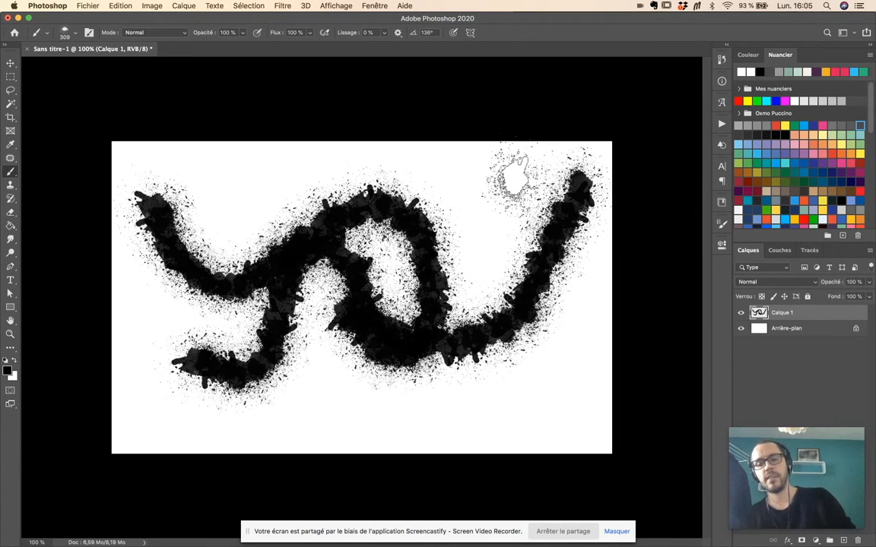
# Step: Undo the winding test strokes until the layer is empty
pyautogui.press('super+z')
pyautogui.press('super+z')
pyautogui.press('super+z')
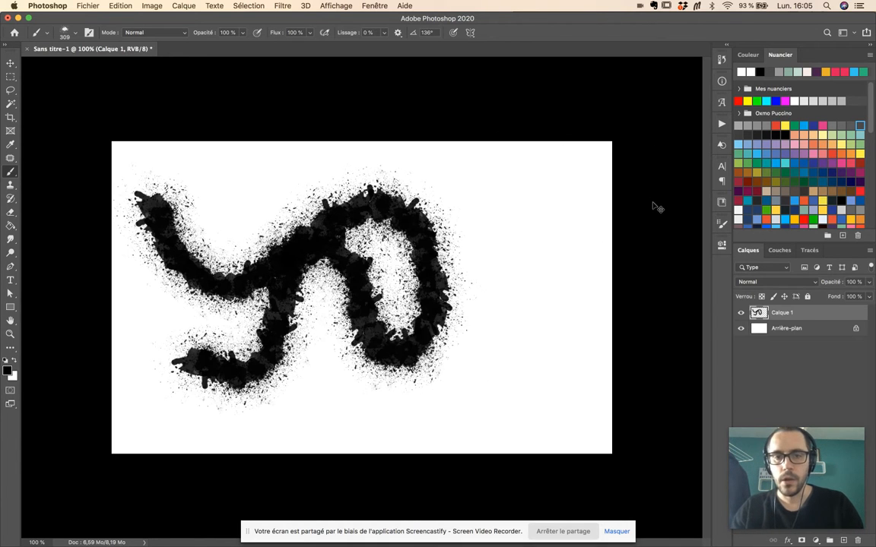
pyautogui.press('super+z')
pyautogui.press('shift+super+z')
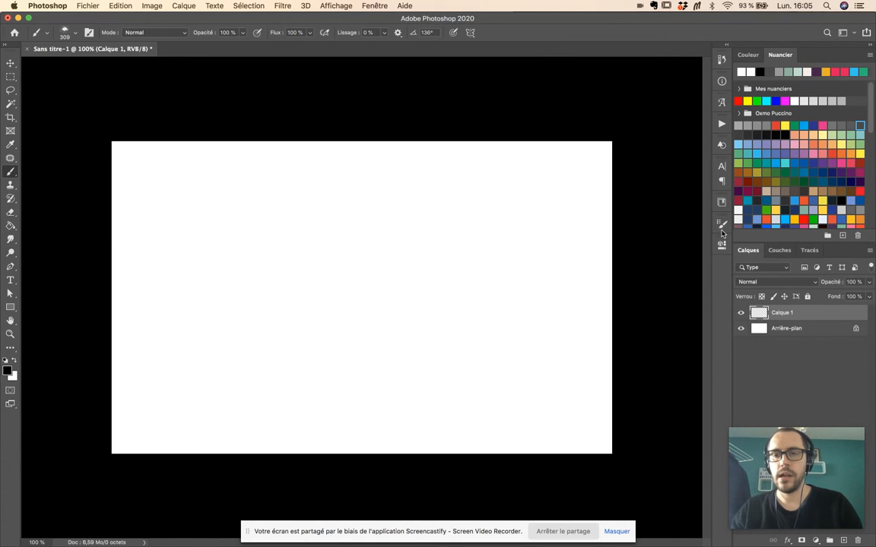
# Step: Set the brush's size variation (Variation de la taille) to 100 %, try it on the canvas and undo the trial
pyautogui.click(722, 226)
pyautogui.moveTo(605, 253); pyautogui.dragTo(705, 251)
pyautogui.moveTo(274, 243)
pyautogui.mouseDown()
pyautogui.moveTo(245, 251)
pyautogui.moveTo(280, 249)
pyautogui.mouseUp()
pyautogui.press('super+z')
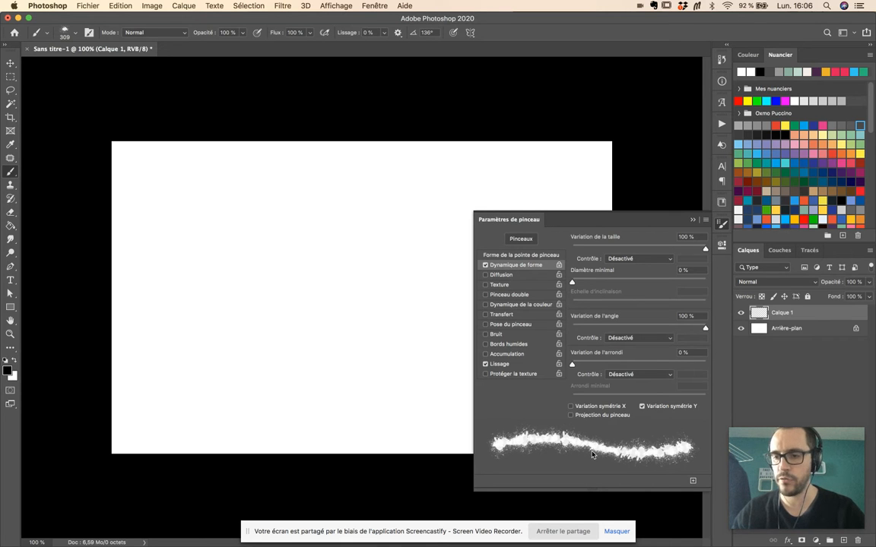
# Step: Set the minimum diameter (Diamètre minimal) to 100 % and paint several overlapping test strokes
pyautogui.moveTo(426, 229)
pyautogui.mouseDown()
pyautogui.moveTo(334, 266)
pyautogui.moveTo(281, 301)
pyautogui.moveTo(224, 293)
pyautogui.moveTo(179, 239)
pyautogui.moveTo(201, 201)
pyautogui.moveTo(262, 209)
pyautogui.moveTo(293, 221)
pyautogui.moveTo(365, 288)
pyautogui.moveTo(369, 206)
pyautogui.moveTo(283, 262)
pyautogui.moveTo(228, 321)
pyautogui.moveTo(262, 262)
pyautogui.moveTo(319, 331)
pyautogui.moveTo(394, 340)
pyautogui.moveTo(426, 327)
pyautogui.moveTo(441, 304)
pyautogui.mouseUp()
pyautogui.moveTo(602, 284); pyautogui.dragTo(705, 282)
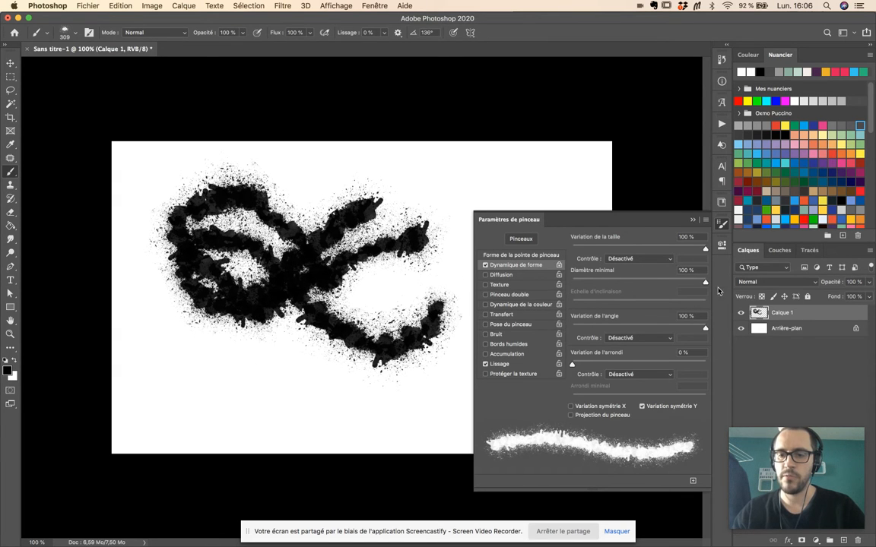
pyautogui.moveTo(396, 262)
pyautogui.mouseDown()
pyautogui.moveTo(445, 290)
pyautogui.moveTo(263, 346)
pyautogui.moveTo(174, 220)
pyautogui.moveTo(394, 293)
pyautogui.moveTo(365, 399)
pyautogui.moveTo(380, 289)
pyautogui.moveTo(301, 262)
pyautogui.mouseUp()
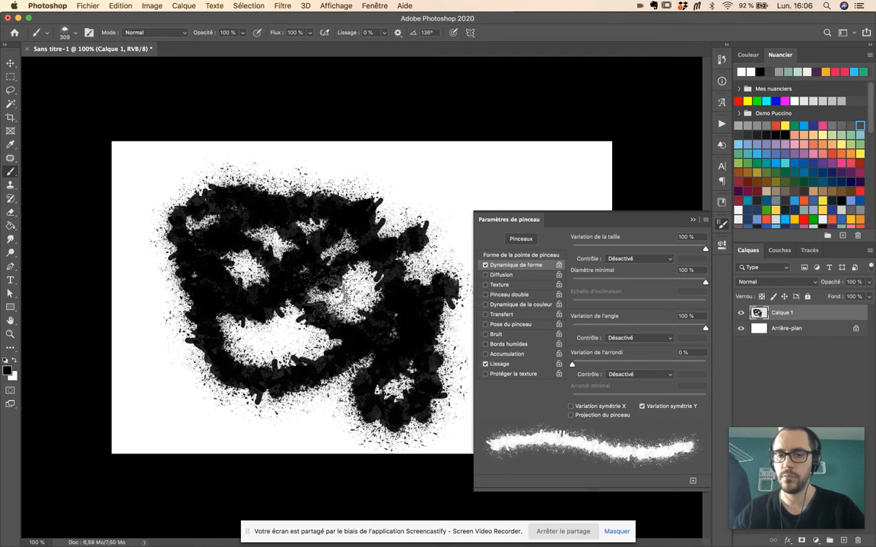
pyautogui.moveTo(366, 162); pyautogui.dragTo(455, 222)
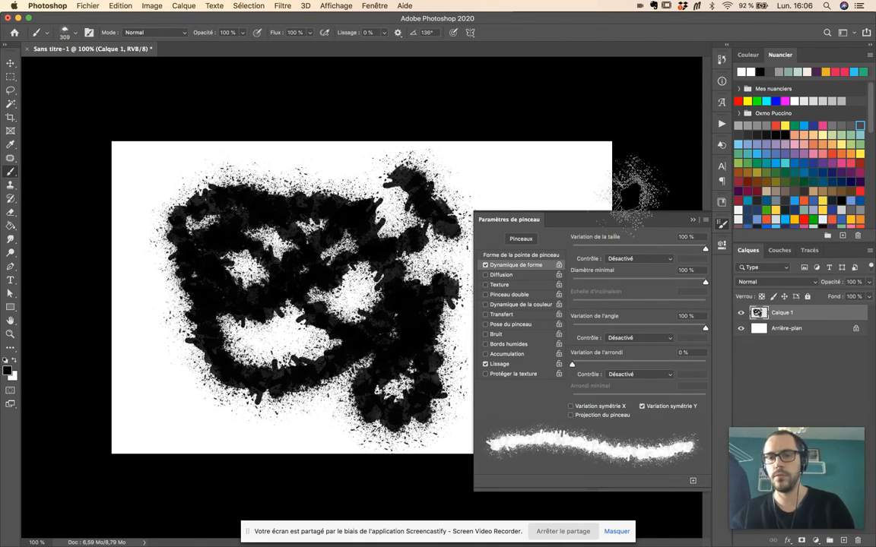
# Step: Undo all the overlapping test strokes and the added layer, leaving only the blank background
pyautogui.press('super+z')
pyautogui.press('super+z')
pyautogui.press('super+z')
pyautogui.press('super+z')
pyautogui.press('super+z')
pyautogui.press('super+z')
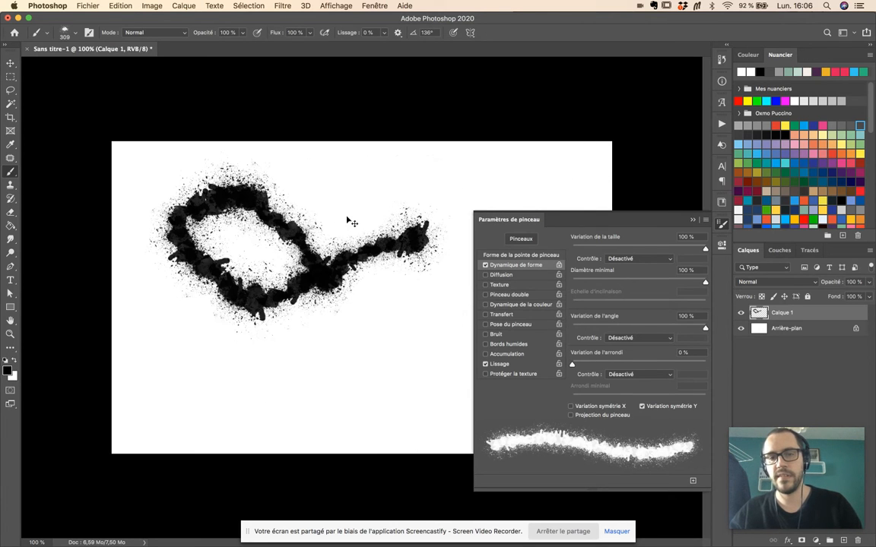
# Step: Switch the brush to Sampled Brush 2 from the Brush-coulures set at 514 px
pyautogui.rightClick(351, 215)
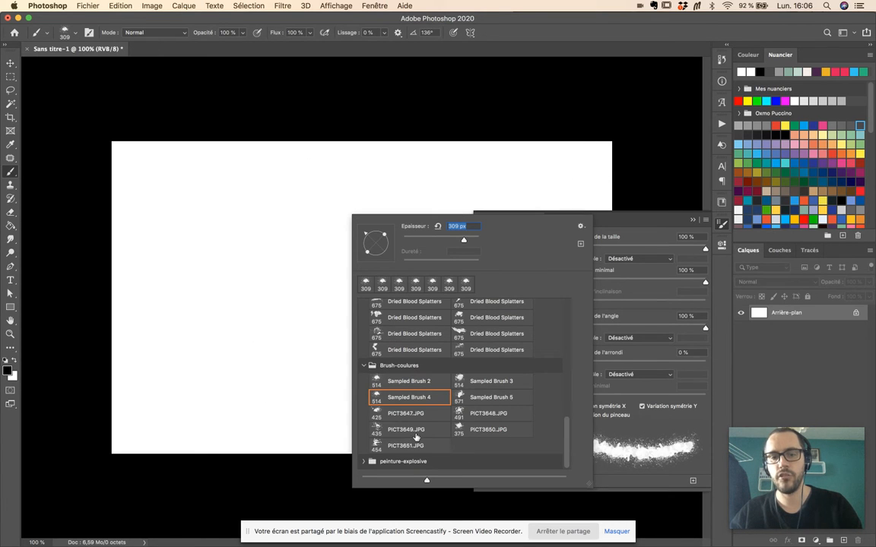
pyautogui.click(399, 386)
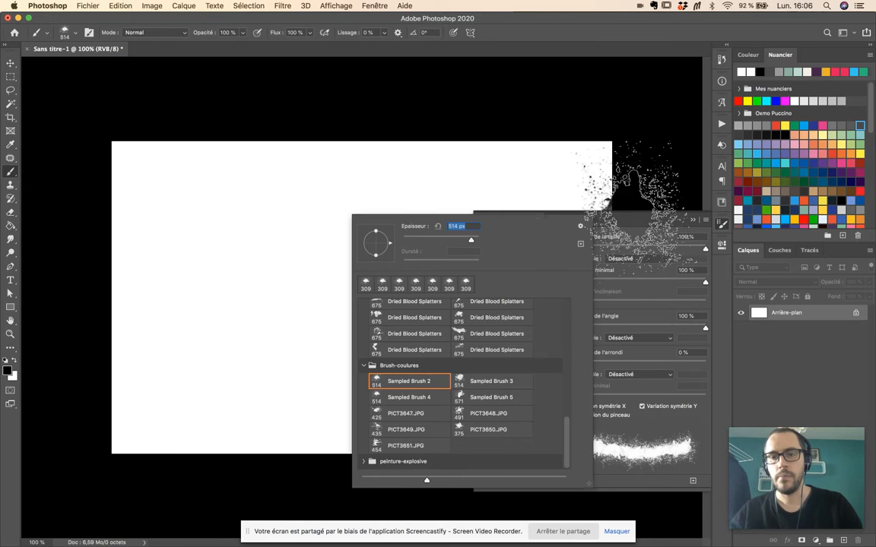
pyautogui.click(640, 222)
pyautogui.press('super+z')
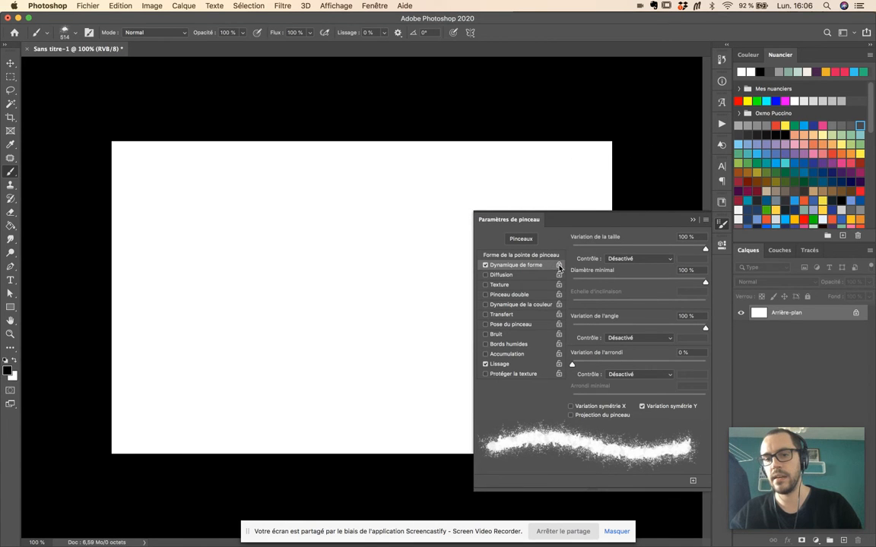
# Step: Try the brush with a large loop and a diagonal stroke across the background, undoing each one
pyautogui.moveTo(334, 243)
pyautogui.mouseDown()
pyautogui.moveTo(289, 258)
pyautogui.moveTo(289, 380)
pyautogui.moveTo(327, 228)
pyautogui.moveTo(228, 220)
pyautogui.mouseUp()
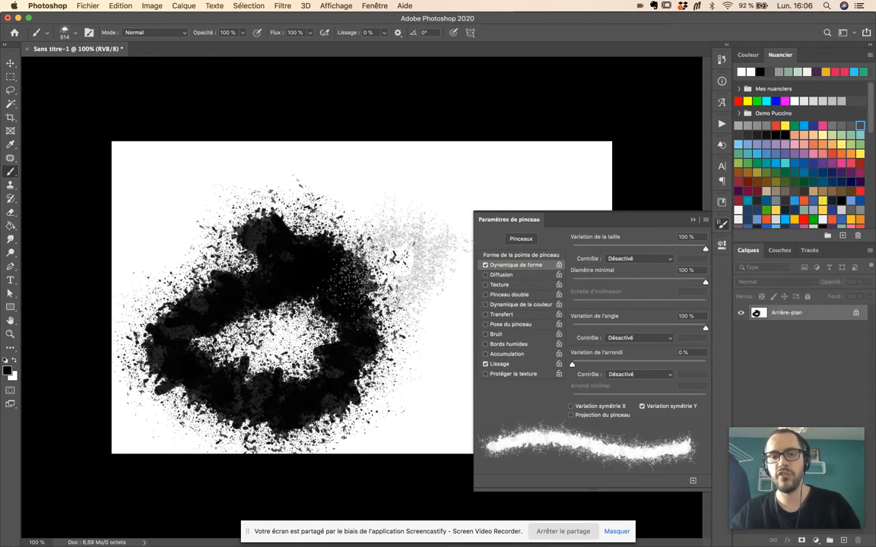
pyautogui.press('super+z')
pyautogui.moveTo(459, 96)
pyautogui.mouseDown()
pyautogui.moveTo(243, 353)
pyautogui.moveTo(194, 449)
pyautogui.mouseUp()
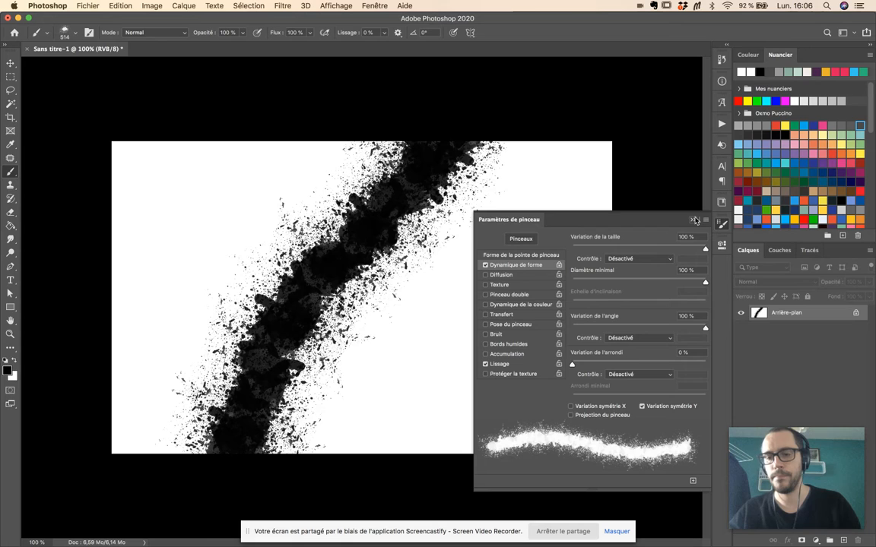
pyautogui.press('super+z')
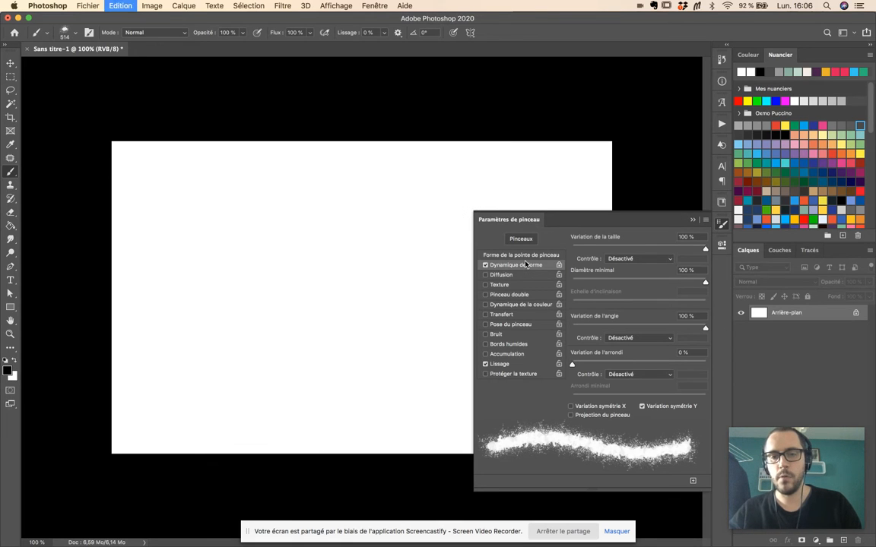
# Step: Enable scattering (Diffusion) at 430 % for the brush and paint a test stroke across the canvas
pyautogui.click(500, 276)
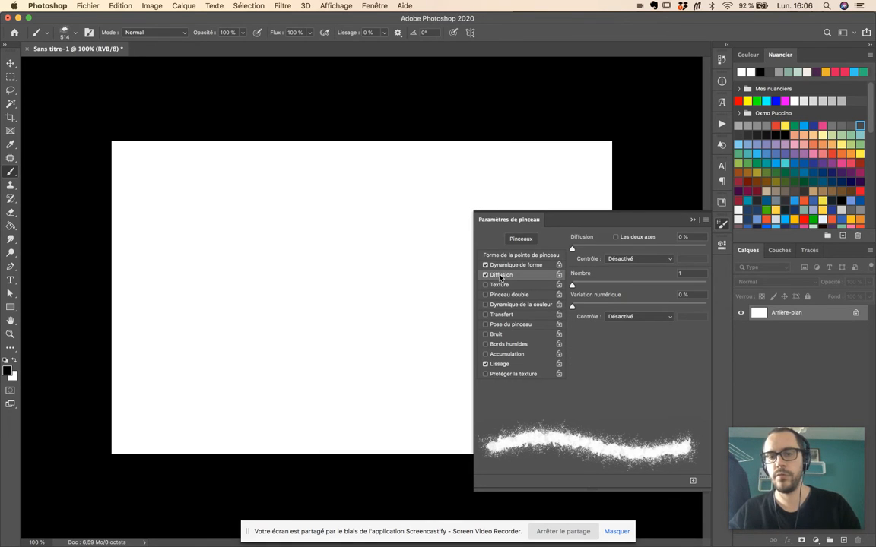
pyautogui.moveTo(584, 249); pyautogui.dragTo(629, 249)
pyautogui.moveTo(304, 285)
pyautogui.mouseDown()
pyautogui.moveTo(228, 327)
pyautogui.moveTo(171, 380)
pyautogui.moveTo(555, 123)
pyautogui.moveTo(624, 186)
pyautogui.mouseUp()
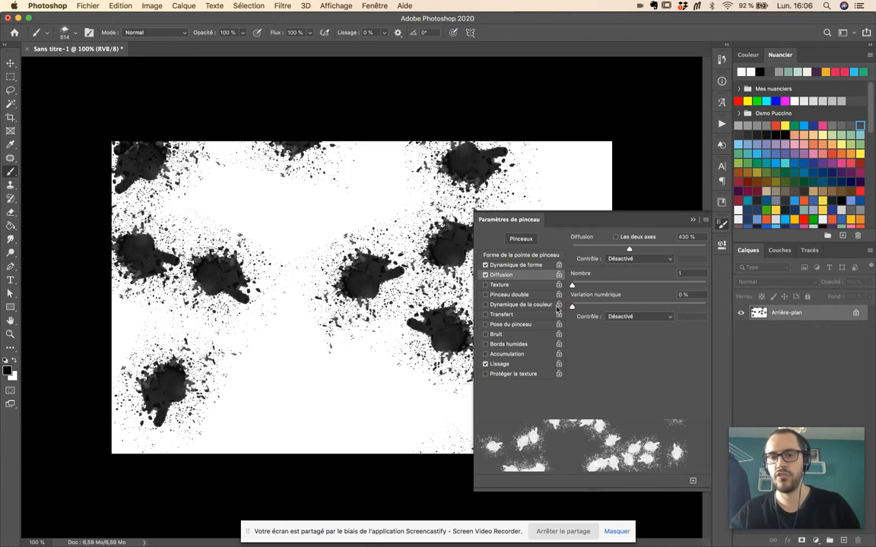
# Step: Set the diffusion to 1000 % and paint a test stroke on the canvas refilled with white
pyautogui.press('super+BackSpace')
pyautogui.moveTo(631, 251); pyautogui.dragTo(705, 249)
pyautogui.moveTo(593, 152)
pyautogui.mouseDown()
pyautogui.moveTo(543, 182)
pyautogui.moveTo(521, 151)
pyautogui.moveTo(323, 312)
pyautogui.moveTo(137, 400)
pyautogui.moveTo(324, 207)
pyautogui.moveTo(243, 266)
pyautogui.moveTo(103, 277)
pyautogui.moveTo(273, 224)
pyautogui.moveTo(152, 292)
pyautogui.mouseUp()
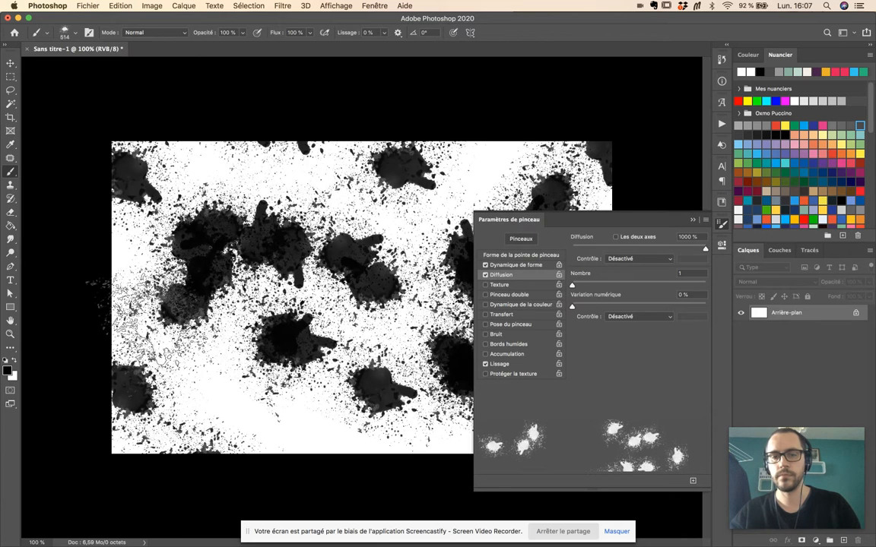
# Step: Set the scatter count (Nombre) to 9 and paint a test stroke on the canvas refilled with white
pyautogui.press('super+BackSpace')
pyautogui.moveTo(572, 285); pyautogui.dragTo(620, 286)
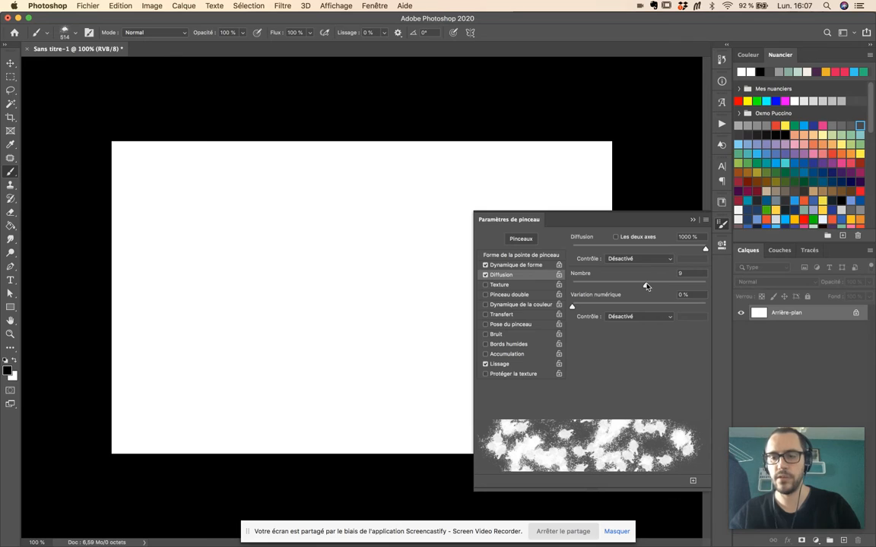
pyautogui.moveTo(589, 175)
pyautogui.mouseDown()
pyautogui.moveTo(471, 190)
pyautogui.moveTo(312, 304)
pyautogui.moveTo(190, 319)
pyautogui.moveTo(68, 380)
pyautogui.moveTo(319, 228)
pyautogui.moveTo(505, 84)
pyautogui.mouseUp()
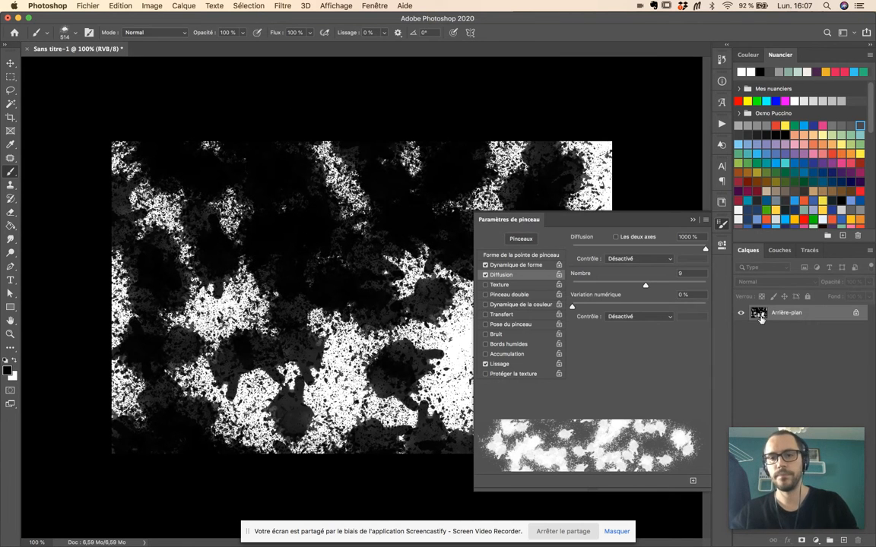
# Step: Set the count variation (Variation numérique) to 76 % and paint more scattered splatters over the canvas
pyautogui.moveTo(658, 307); pyautogui.dragTo(673, 306)
pyautogui.moveTo(494, 182)
pyautogui.mouseDown()
pyautogui.moveTo(425, 190)
pyautogui.moveTo(319, 228)
pyautogui.moveTo(236, 373)
pyautogui.moveTo(148, 213)
pyautogui.moveTo(403, 205)
pyautogui.moveTo(388, 335)
pyautogui.moveTo(227, 275)
pyautogui.mouseUp()
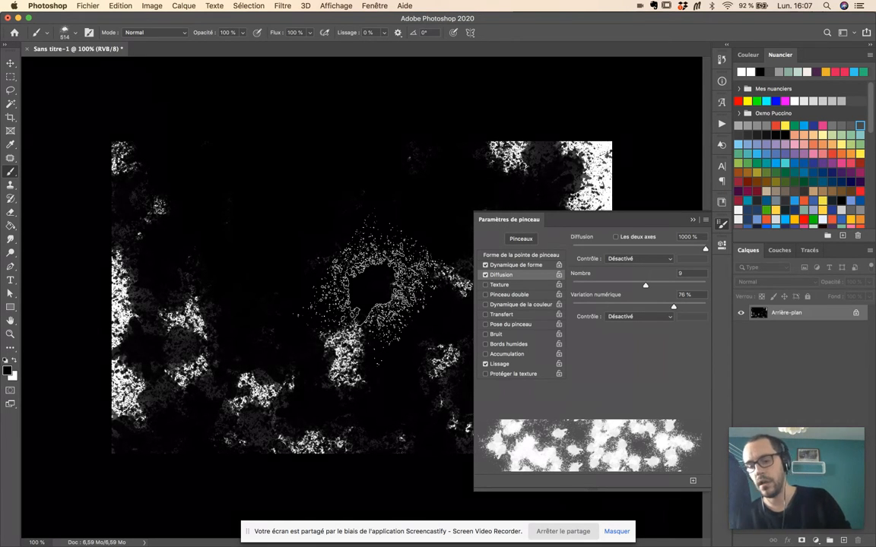
# Step: Undo the scattered test strokes until the canvas is plain white again
pyautogui.press('super+z')
pyautogui.press('super+z')
pyautogui.press('super+z')
pyautogui.press('super+z')
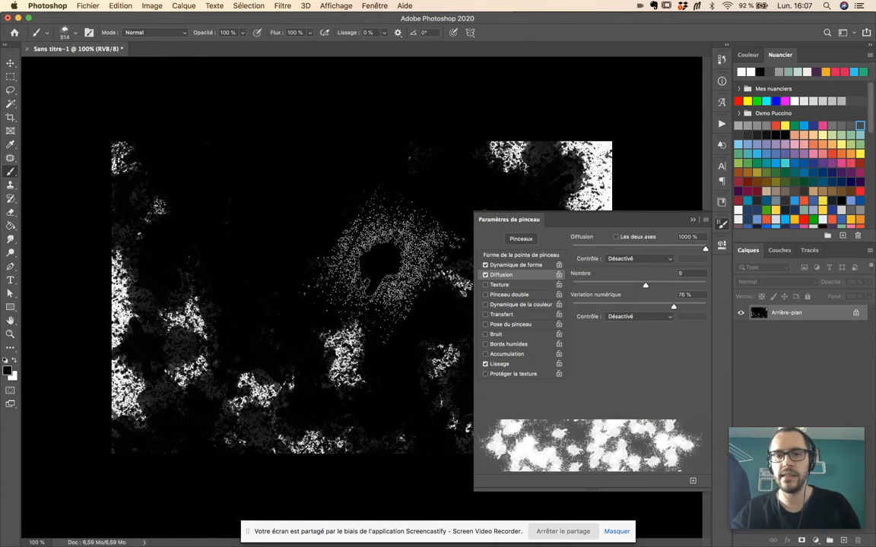
# Step: Disable Diffusion for the brush and enable colour dynamics (Dynamique de la couleur) with foreground/background variation at 100 %
pyautogui.click(485, 276)
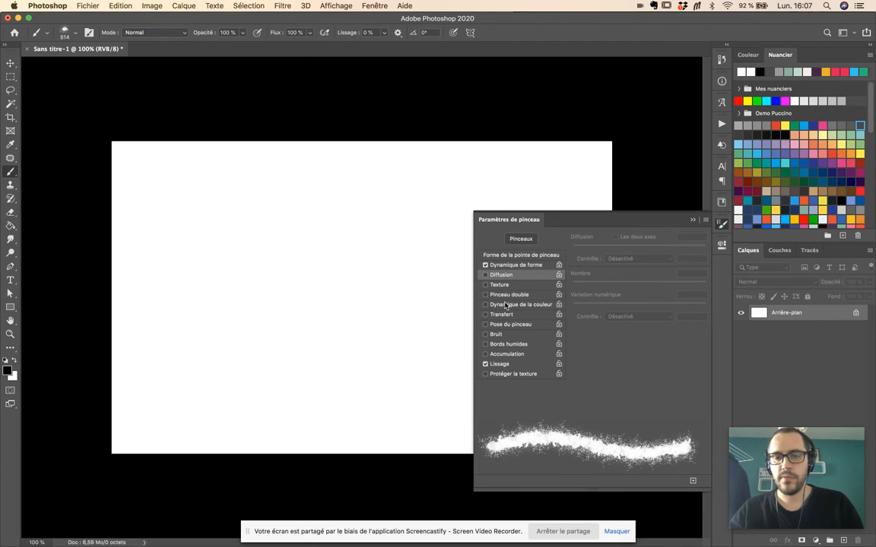
pyautogui.click(521, 306)
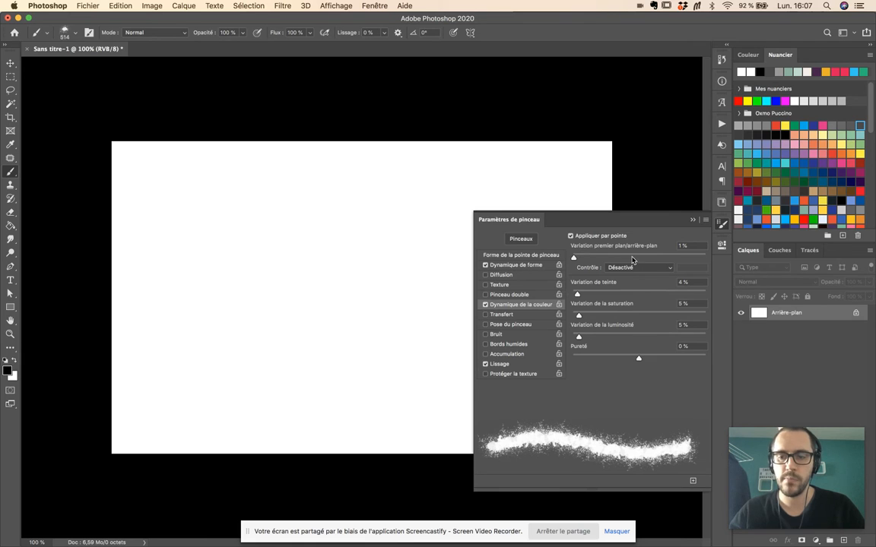
pyautogui.moveTo(631, 258); pyautogui.dragTo(722, 265)
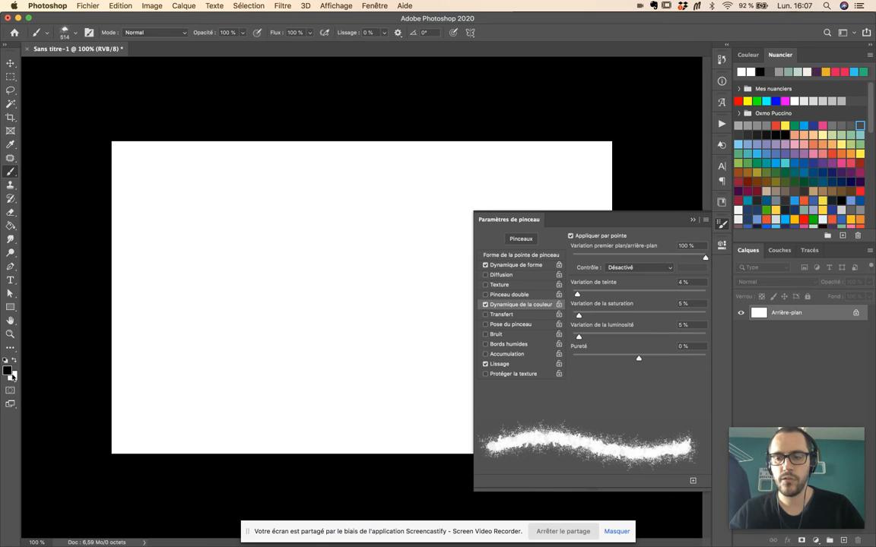
# Step: Set the background colour to orange-red and the foreground colour to bright blue using the Oxmo Puccino swatches
pyautogui.click(776, 126)
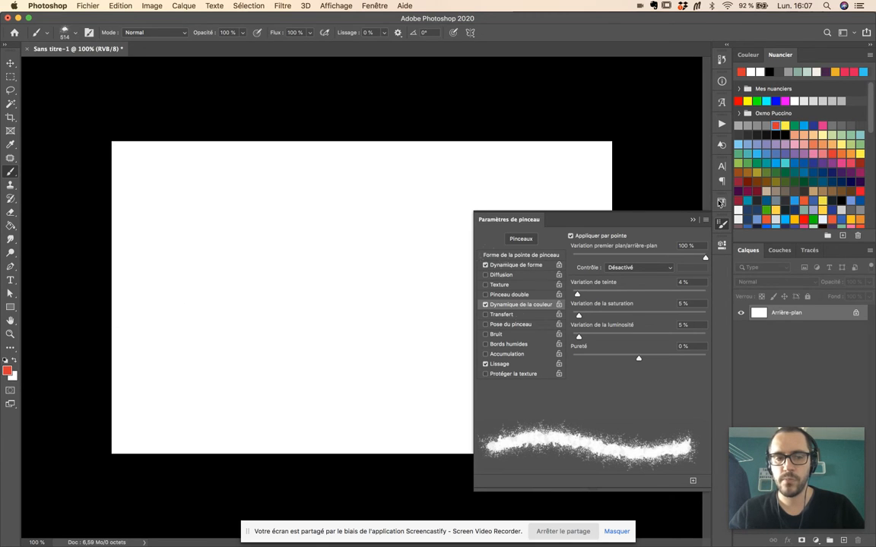
pyautogui.press('x')
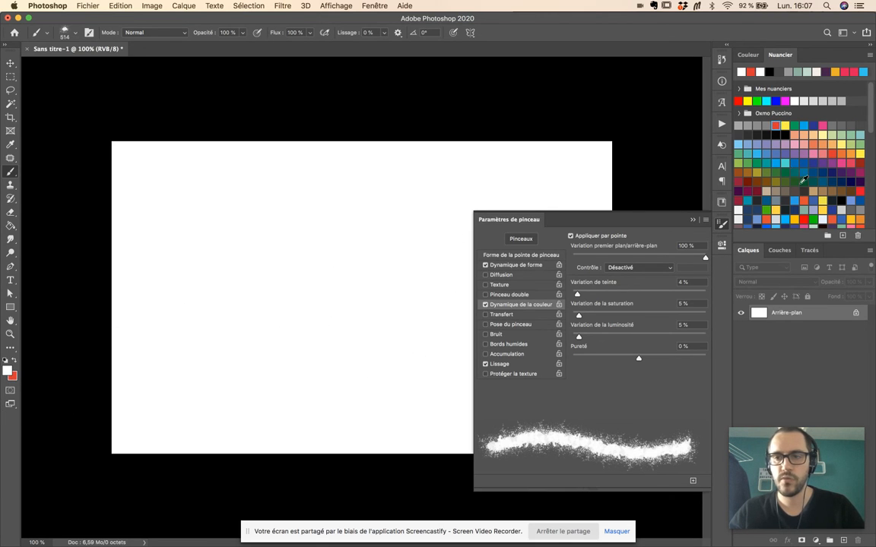
pyautogui.click(775, 164)
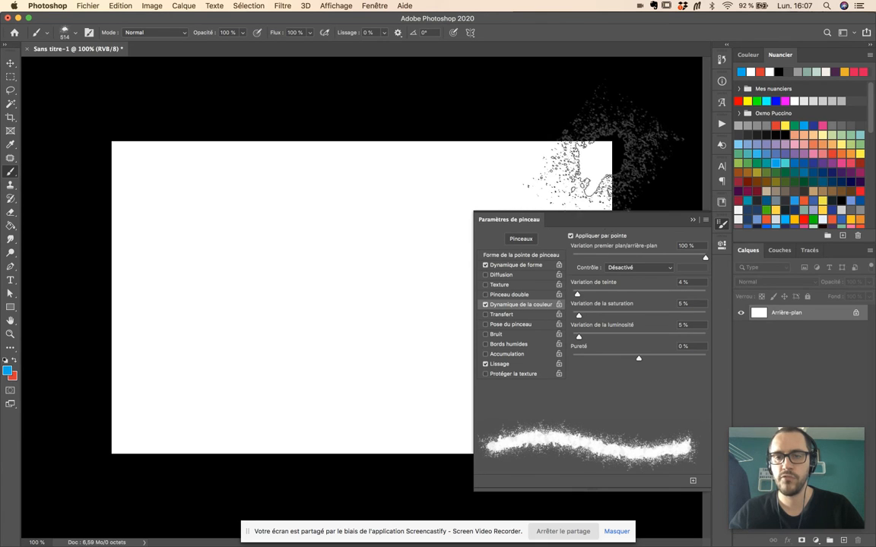
# Step: Paint the entire canvas with mixed blue and red splatters, then reopen the brush settings
pyautogui.moveTo(593, 152)
pyautogui.mouseDown()
pyautogui.moveTo(431, 182)
pyautogui.moveTo(233, 274)
pyautogui.moveTo(186, 384)
pyautogui.moveTo(335, 357)
pyautogui.moveTo(228, 273)
pyautogui.moveTo(236, 350)
pyautogui.moveTo(285, 308)
pyautogui.moveTo(342, 304)
pyautogui.moveTo(167, 319)
pyautogui.moveTo(258, 178)
pyautogui.moveTo(125, 258)
pyautogui.moveTo(198, 99)
pyautogui.moveTo(148, 498)
pyautogui.moveTo(281, 487)
pyautogui.moveTo(357, 373)
pyautogui.moveTo(380, 319)
pyautogui.mouseUp()
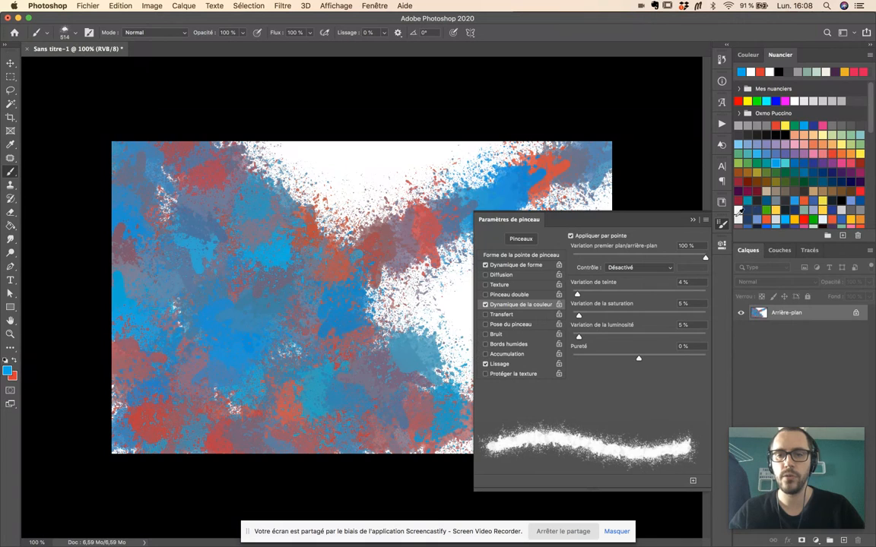
pyautogui.moveTo(395, 194); pyautogui.dragTo(160, 156)
pyautogui.moveTo(156, 122)
pyautogui.mouseDown()
pyautogui.moveTo(547, 167)
pyautogui.moveTo(625, 147)
pyautogui.moveTo(380, 312)
pyautogui.moveTo(349, 342)
pyautogui.moveTo(505, 453)
pyautogui.moveTo(507, 385)
pyautogui.moveTo(465, 326)
pyautogui.mouseUp()
pyautogui.moveTo(620, 373)
pyautogui.mouseDown()
pyautogui.moveTo(537, 438)
pyautogui.moveTo(645, 195)
pyautogui.moveTo(356, 339)
pyautogui.moveTo(430, 347)
pyautogui.moveTo(496, 339)
pyautogui.moveTo(563, 149)
pyautogui.moveTo(368, 144)
pyautogui.moveTo(343, 133)
pyautogui.moveTo(294, 236)
pyautogui.moveTo(554, 347)
pyautogui.moveTo(608, 389)
pyautogui.moveTo(546, 339)
pyautogui.moveTo(239, 331)
pyautogui.moveTo(281, 285)
pyautogui.moveTo(348, 314)
pyautogui.moveTo(637, 331)
pyautogui.moveTo(580, 239)
pyautogui.moveTo(496, 215)
pyautogui.moveTo(579, 224)
pyautogui.moveTo(364, 430)
pyautogui.moveTo(351, 467)
pyautogui.moveTo(425, 463)
pyautogui.moveTo(261, 463)
pyautogui.moveTo(123, 422)
pyautogui.moveTo(182, 397)
pyautogui.moveTo(124, 430)
pyautogui.moveTo(92, 463)
pyautogui.moveTo(107, 215)
pyautogui.moveTo(124, 298)
pyautogui.moveTo(157, 330)
pyautogui.moveTo(149, 348)
pyautogui.moveTo(612, 207)
pyautogui.moveTo(675, 232)
pyautogui.moveTo(524, 319)
pyautogui.mouseUp()
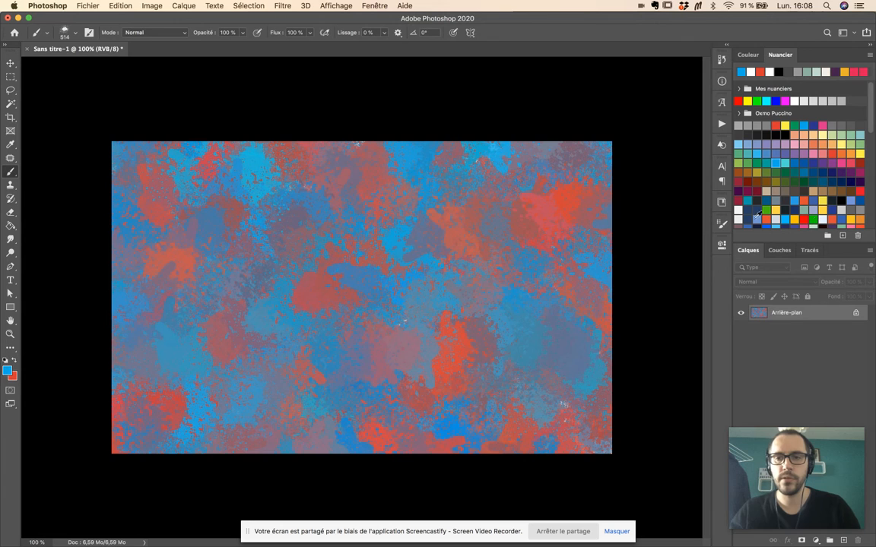
pyautogui.press('F5')
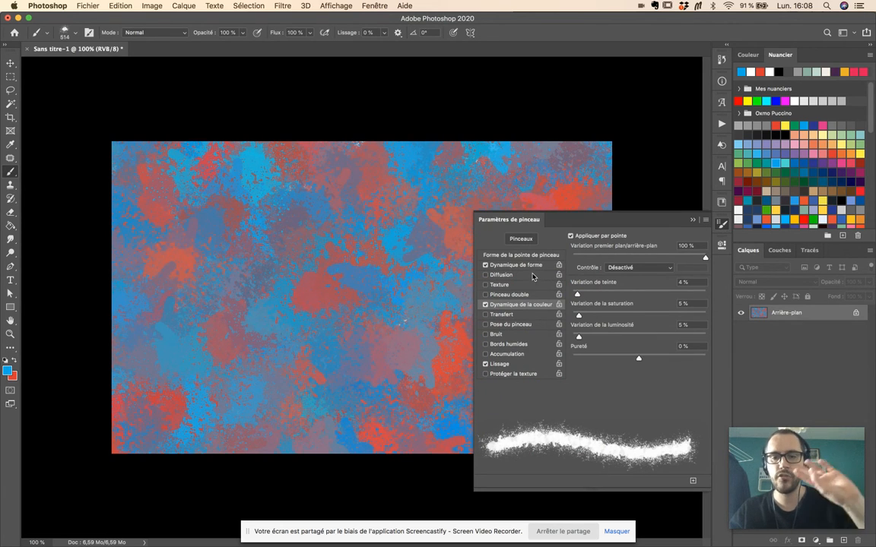